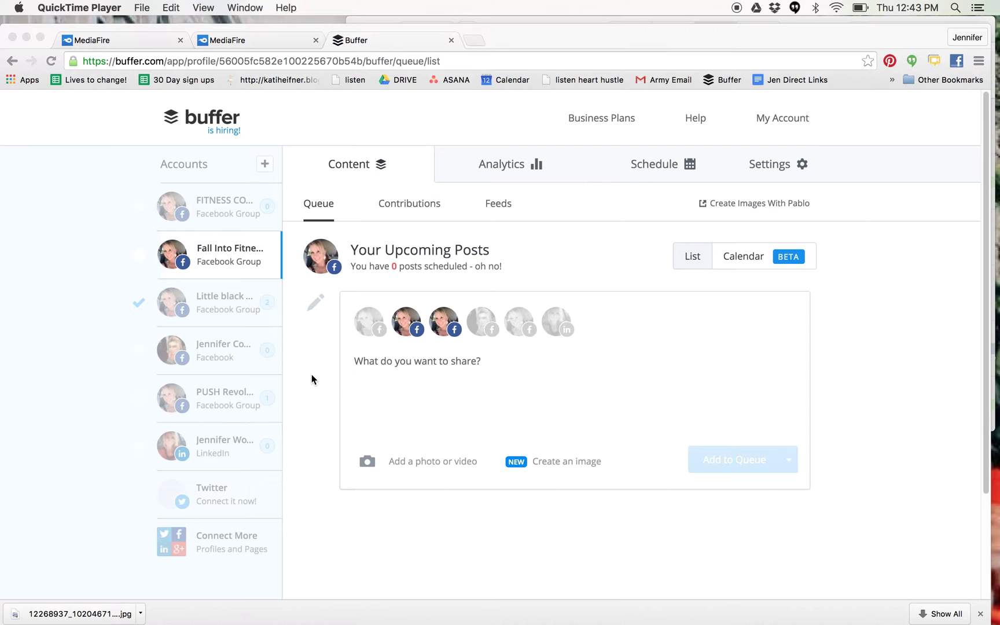
Step: Look over the Fall Into Fitness group's contributions, past-post stats and upcoming queue in the browser
{"action": "left_click", "coordinate": [233, 262]}
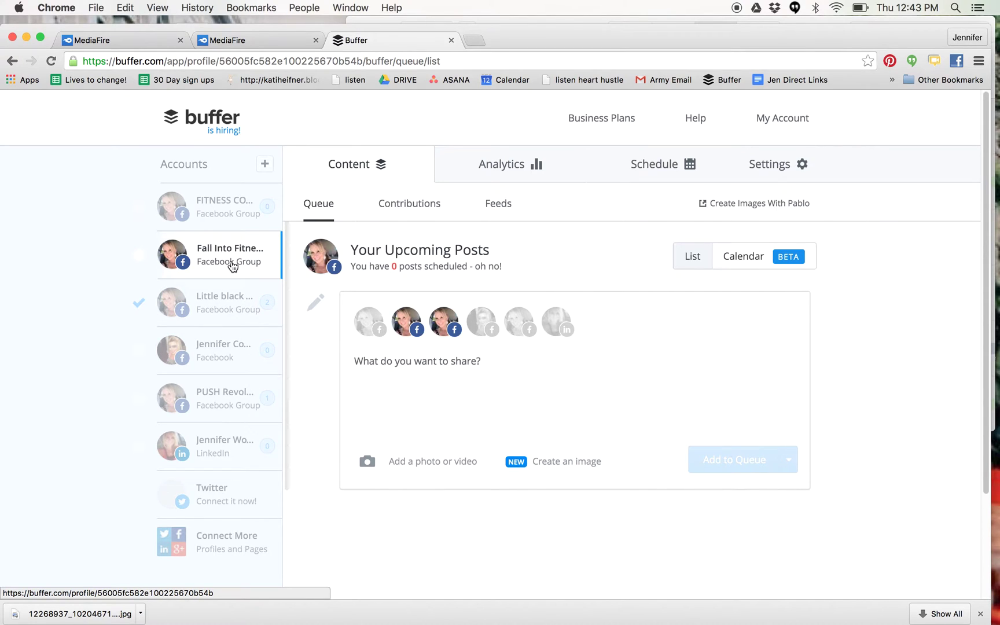
{"action": "left_click", "coordinate": [391, 207]}
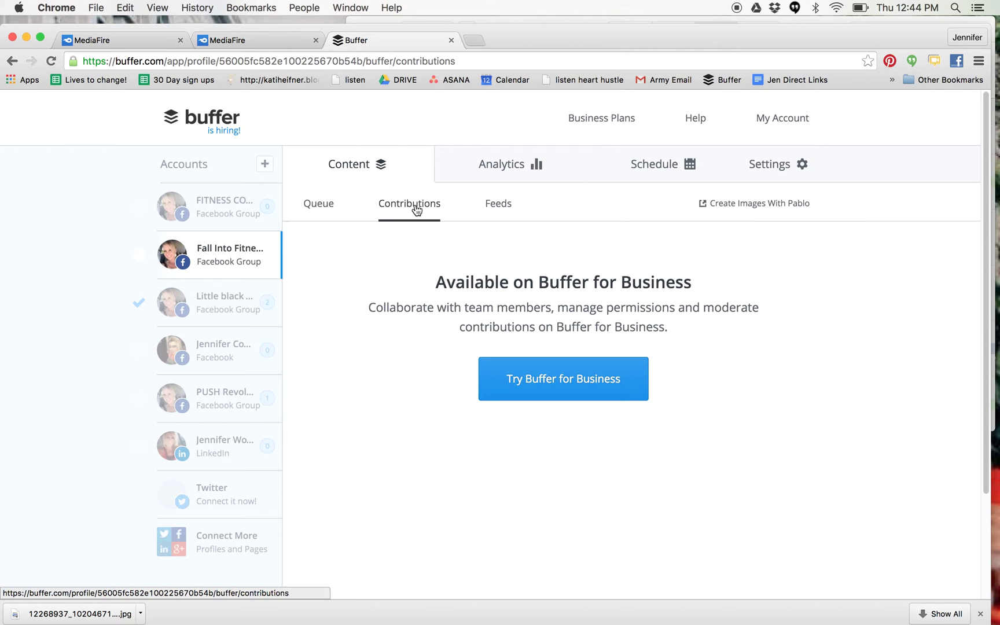
{"action": "left_click", "coordinate": [494, 169]}
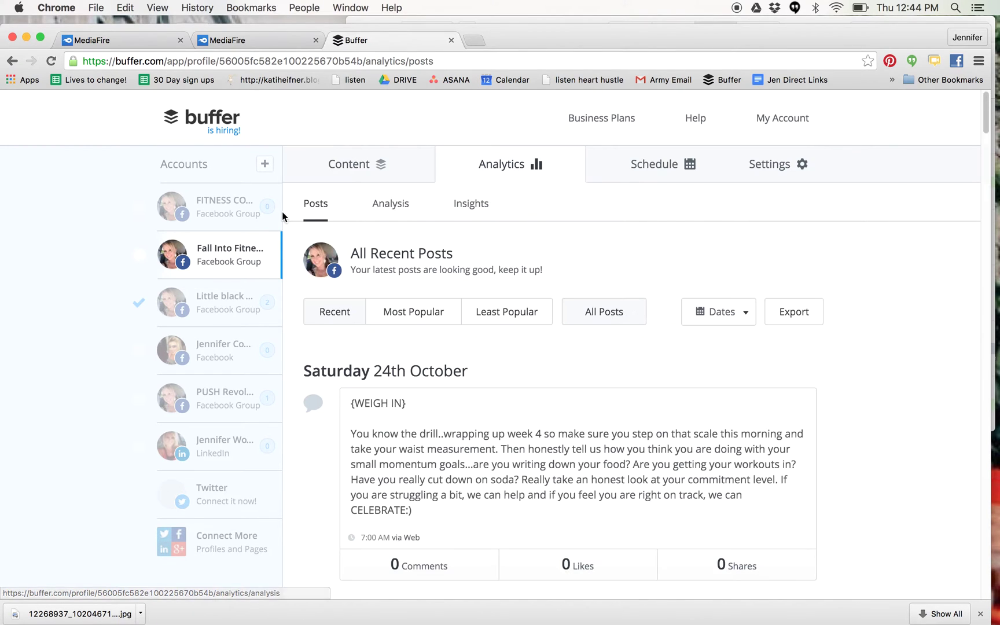
{"action": "left_click", "coordinate": [332, 167]}
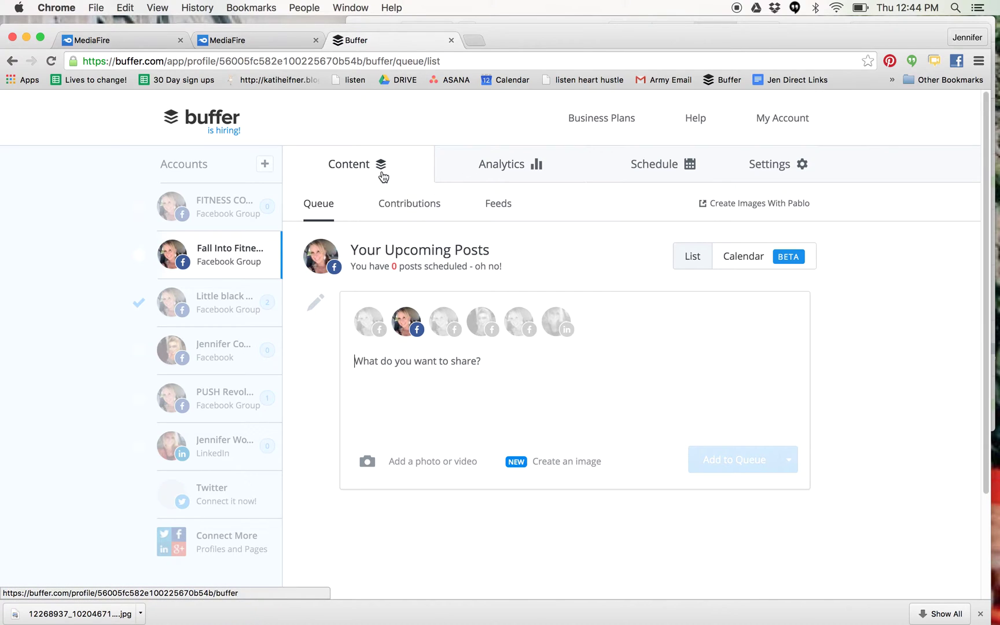
Step: Open the group's Analytics list of past posts and scroll through their stats
{"action": "left_click", "coordinate": [486, 162]}
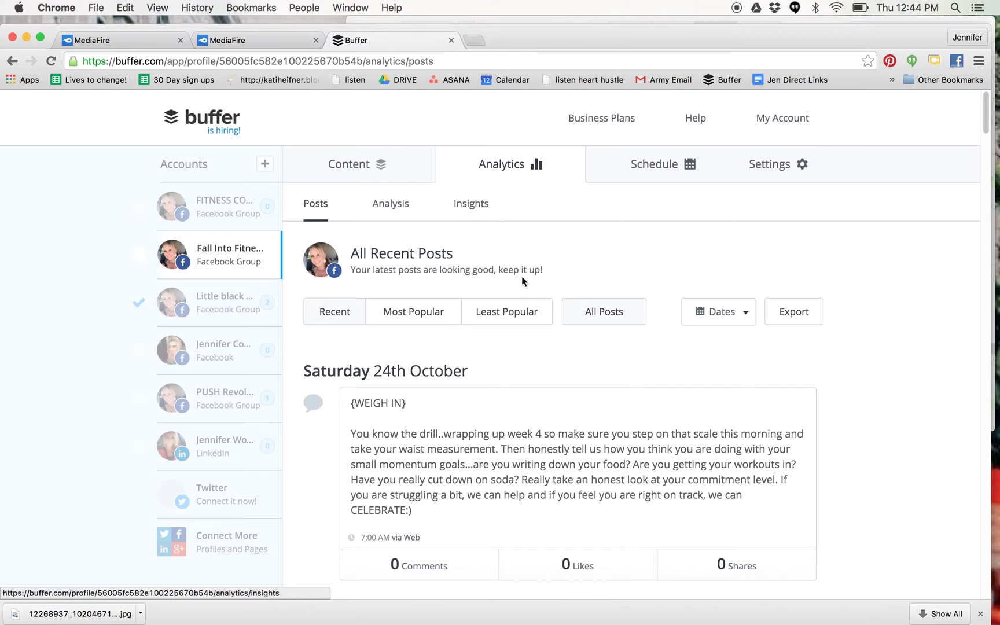
{"action": "scroll", "coordinate": [521, 276], "scroll_direction": "down", "scroll_amount": 5}
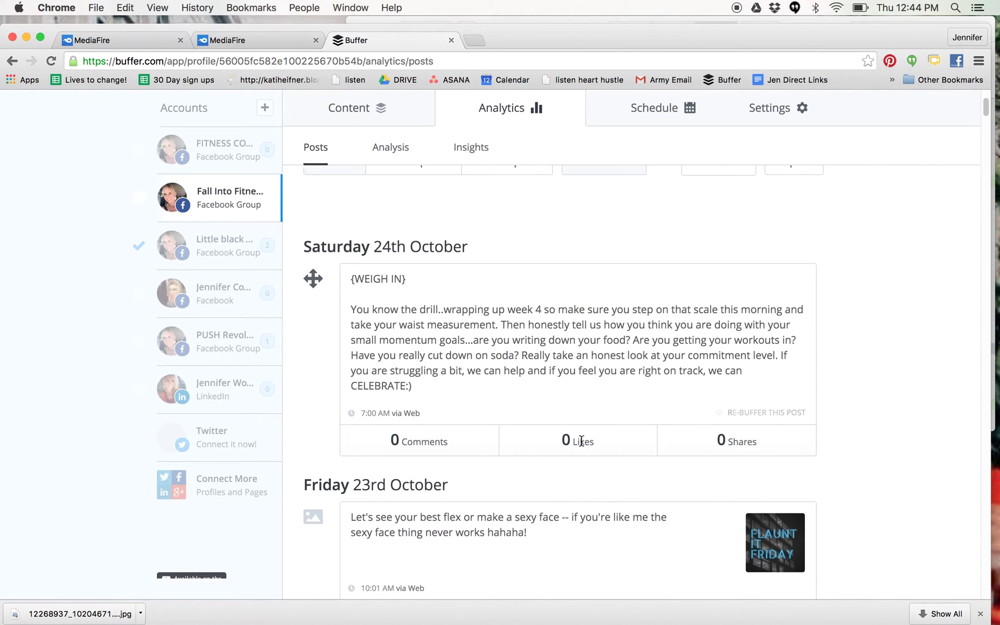
{"action": "scroll", "coordinate": [758, 447], "scroll_direction": "down", "scroll_amount": 20}
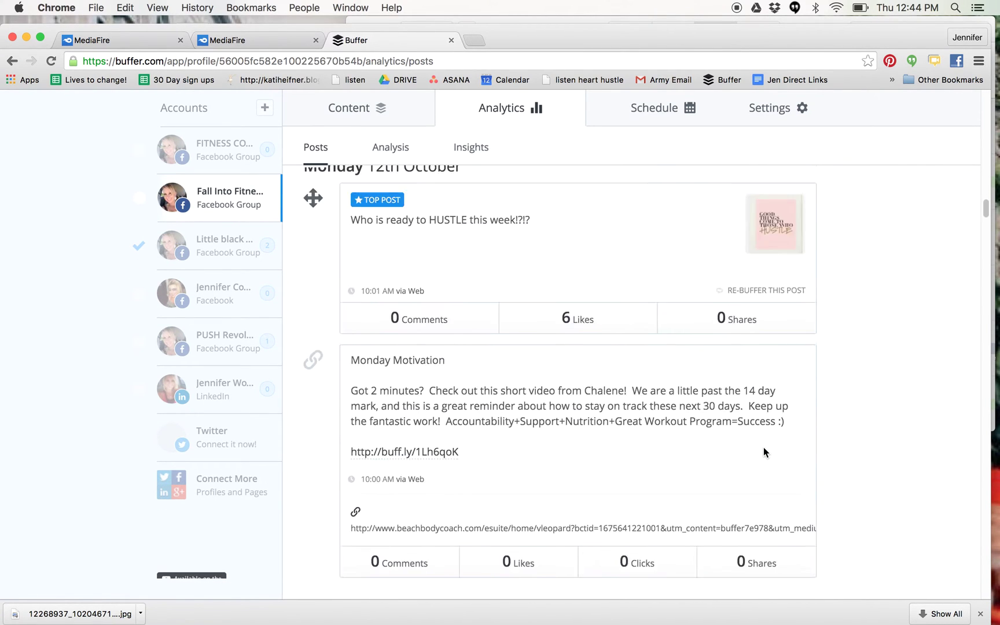
{"action": "scroll", "coordinate": [762, 452], "scroll_direction": "down", "scroll_amount": 20}
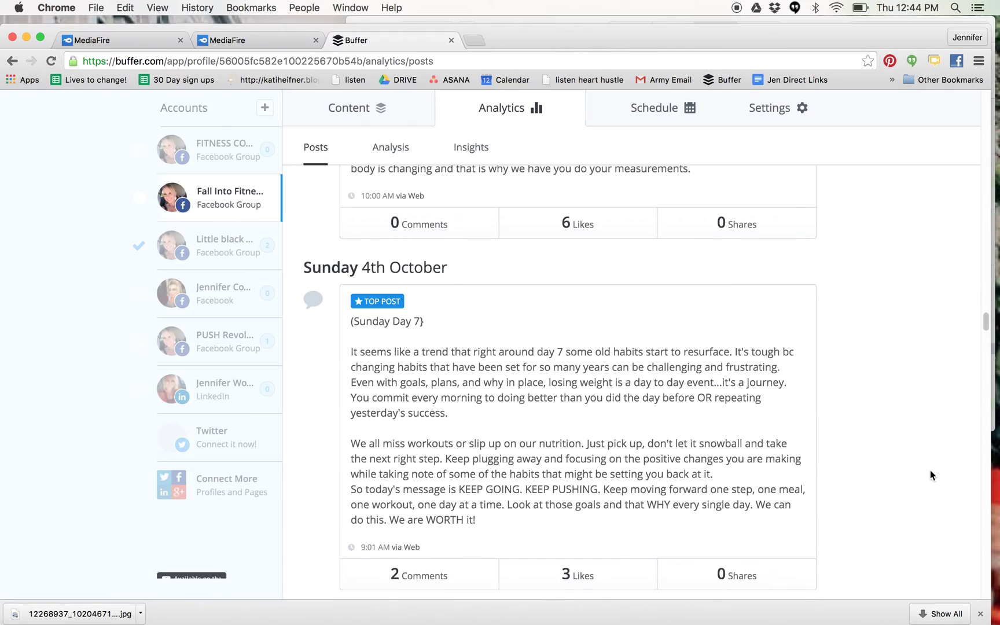
{"action": "scroll", "coordinate": [930, 472], "scroll_direction": "down", "scroll_amount": 15}
{"action": "scroll", "coordinate": [929, 473], "scroll_direction": "down", "scroll_amount": 5}
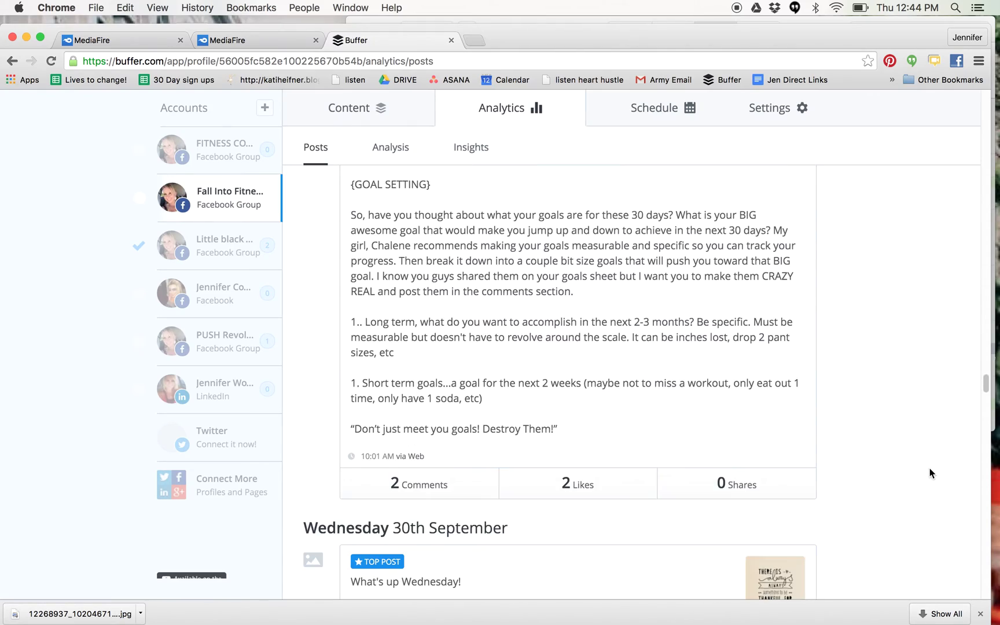
{"action": "scroll", "coordinate": [930, 473], "scroll_direction": "up", "scroll_amount": 20}
{"action": "scroll", "coordinate": [930, 472], "scroll_direction": "up", "scroll_amount": 4}
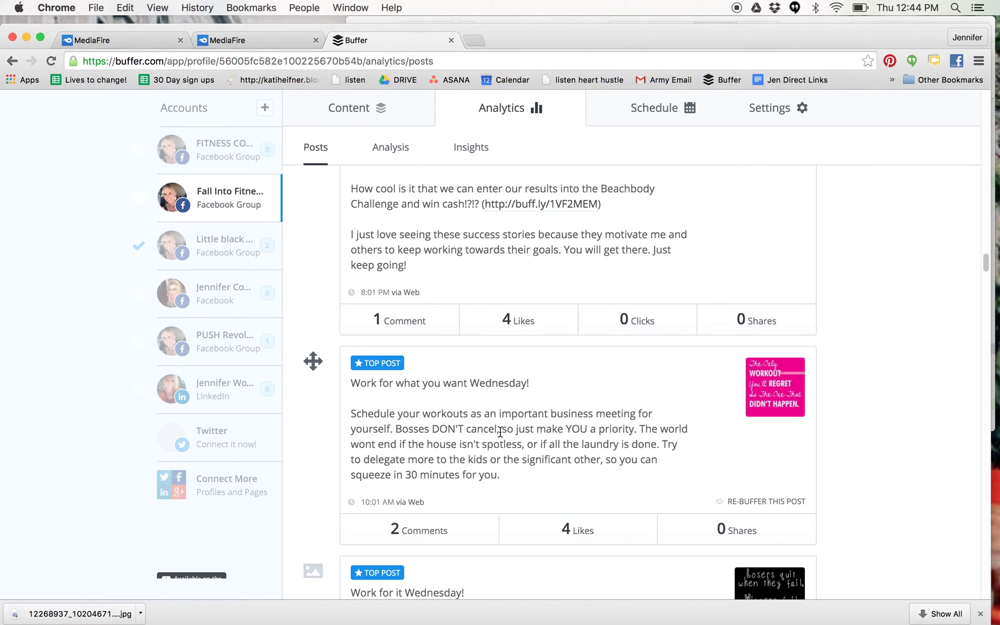
Step: Check Little black dress Challenge's posts, then return to Fall Into Fitness and find 'Work for what you want Wednesday!'
{"action": "left_click", "coordinate": [215, 247]}
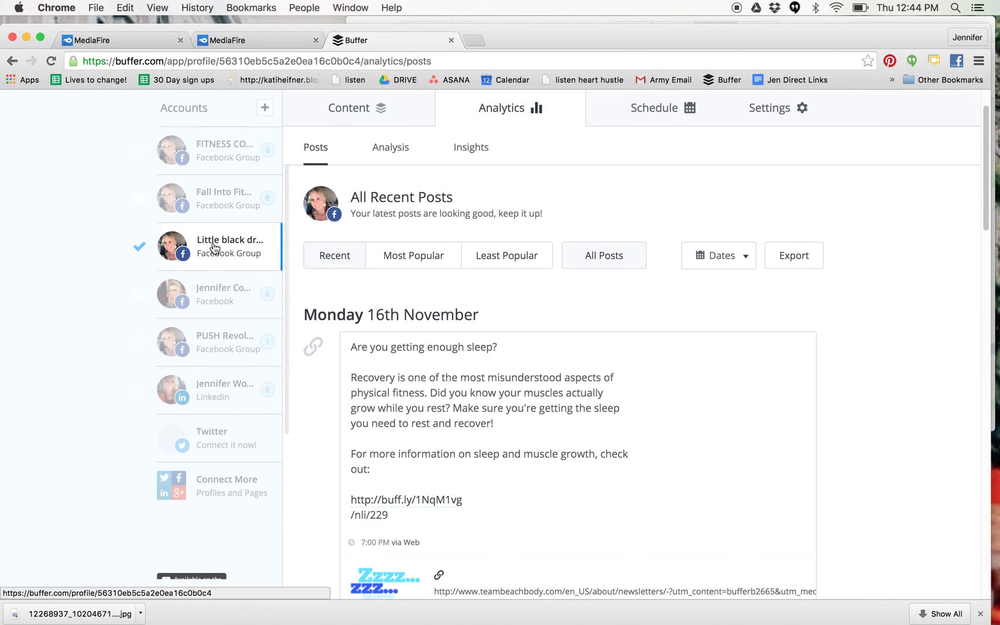
{"action": "left_click", "coordinate": [231, 199]}
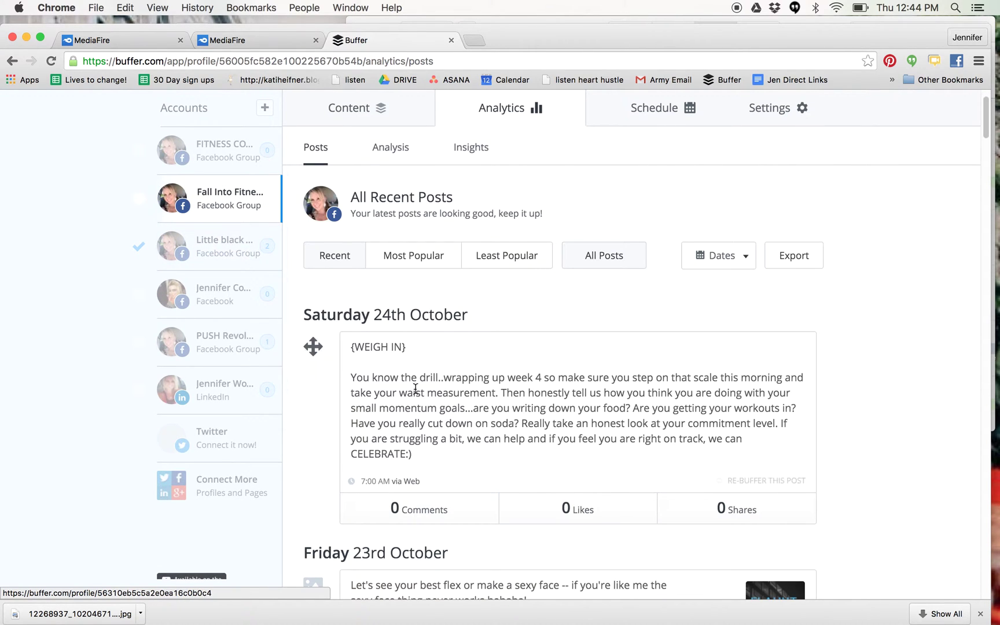
{"action": "scroll", "coordinate": [312, 324], "scroll_direction": "down", "scroll_amount": 20}
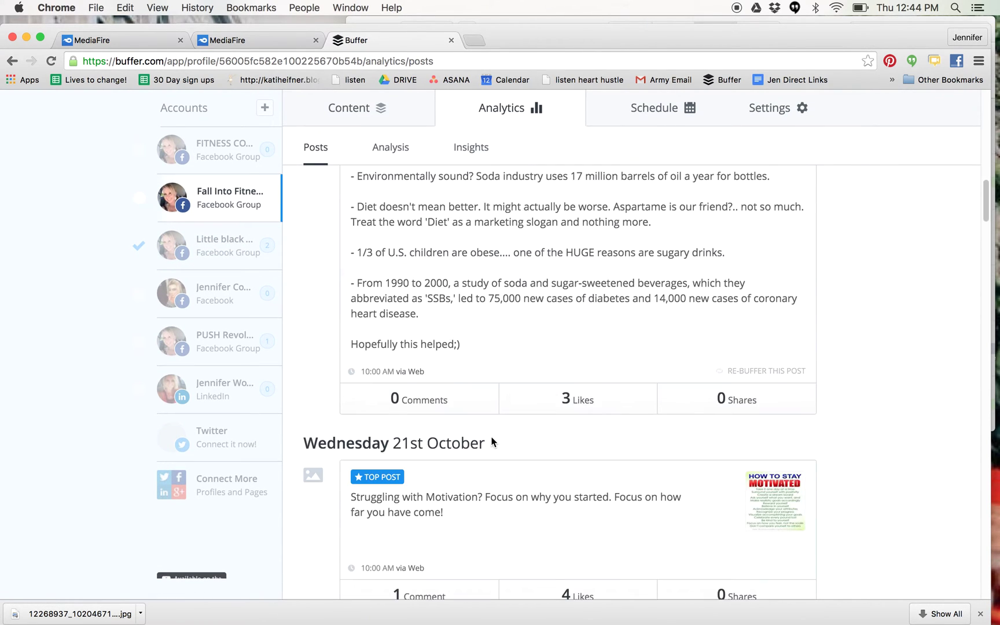
{"action": "scroll", "coordinate": [492, 442], "scroll_direction": "down", "scroll_amount": 15}
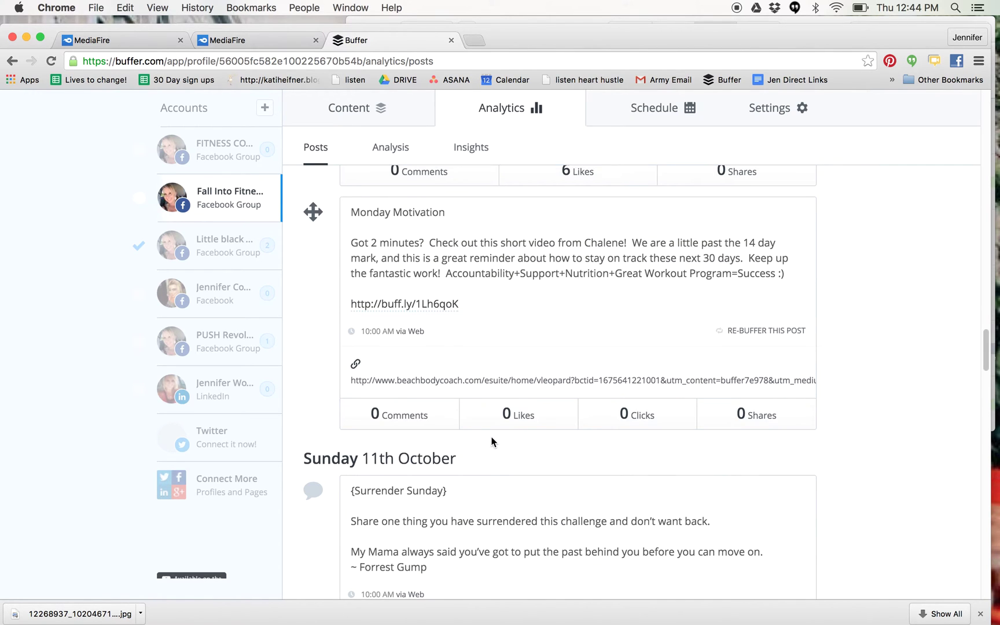
{"action": "scroll", "coordinate": [492, 442], "scroll_direction": "down", "scroll_amount": 5}
{"action": "scroll", "coordinate": [491, 441], "scroll_direction": "down", "scroll_amount": 15}
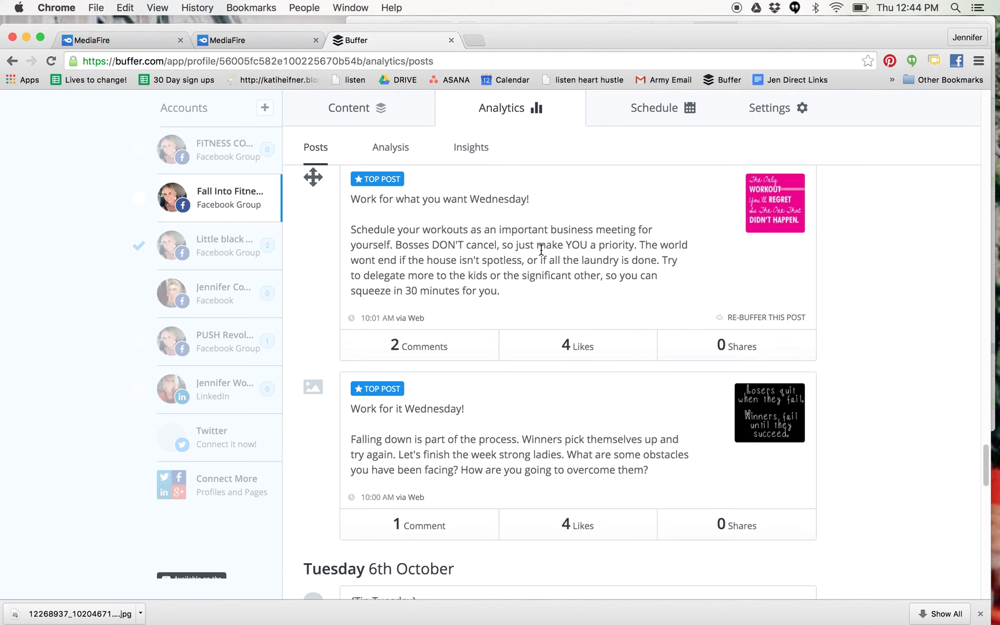
Step: Re-Buffer 'Work for what you want Wednesday!', switching its target from Fall Into Fitness to Little black dress Challenge
{"action": "left_click", "coordinate": [758, 319]}
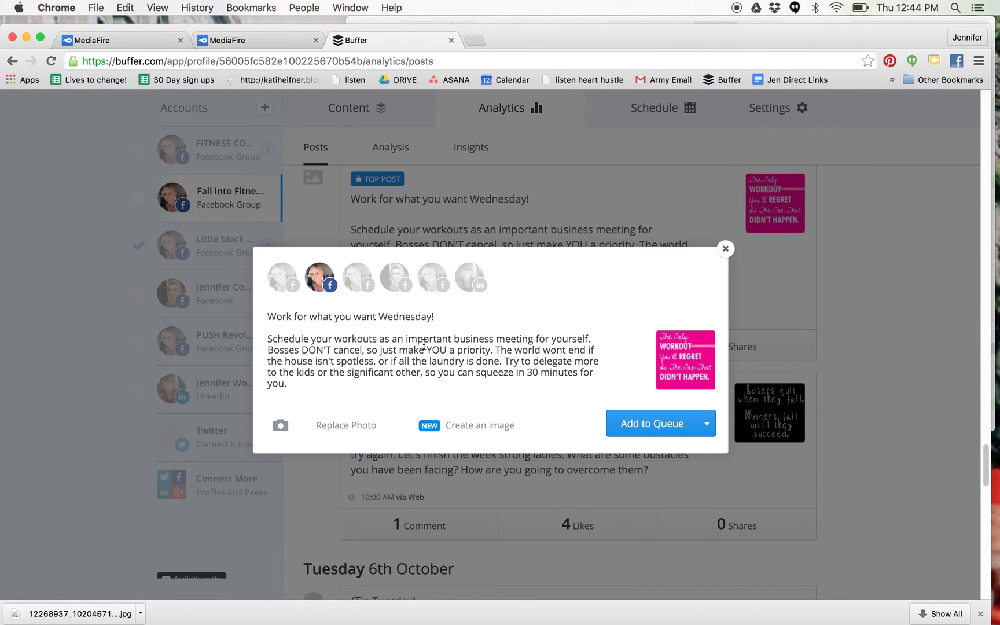
{"action": "left_click", "coordinate": [707, 425]}
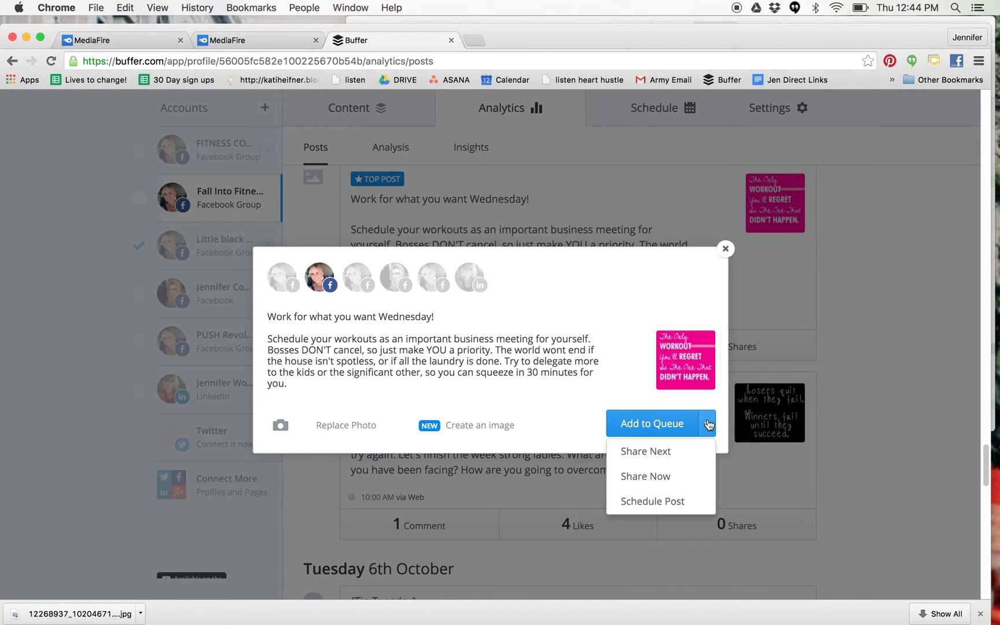
{"action": "left_click", "coordinate": [376, 322]}
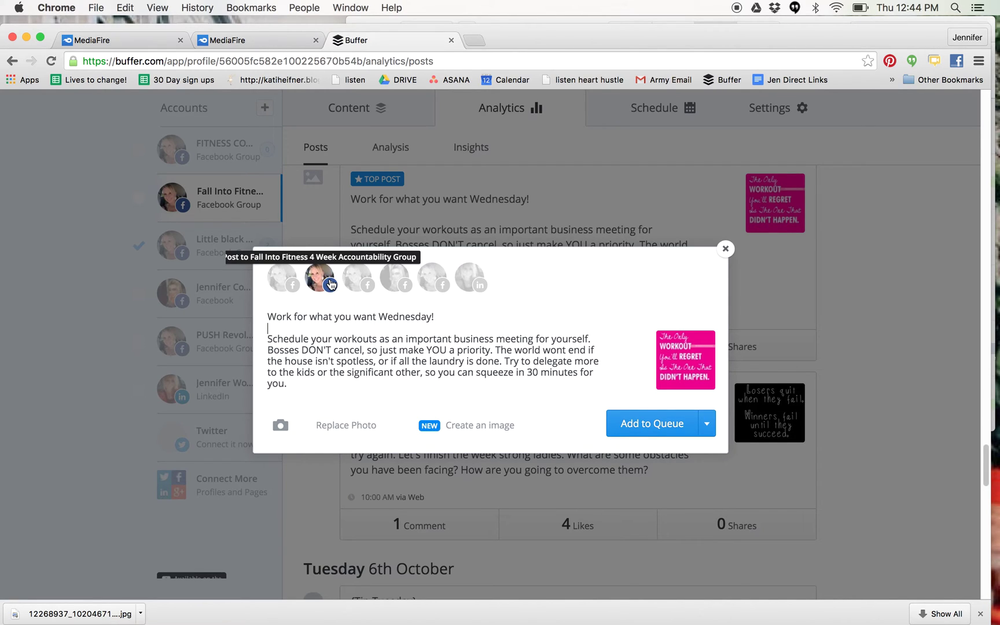
{"action": "left_click", "coordinate": [321, 284]}
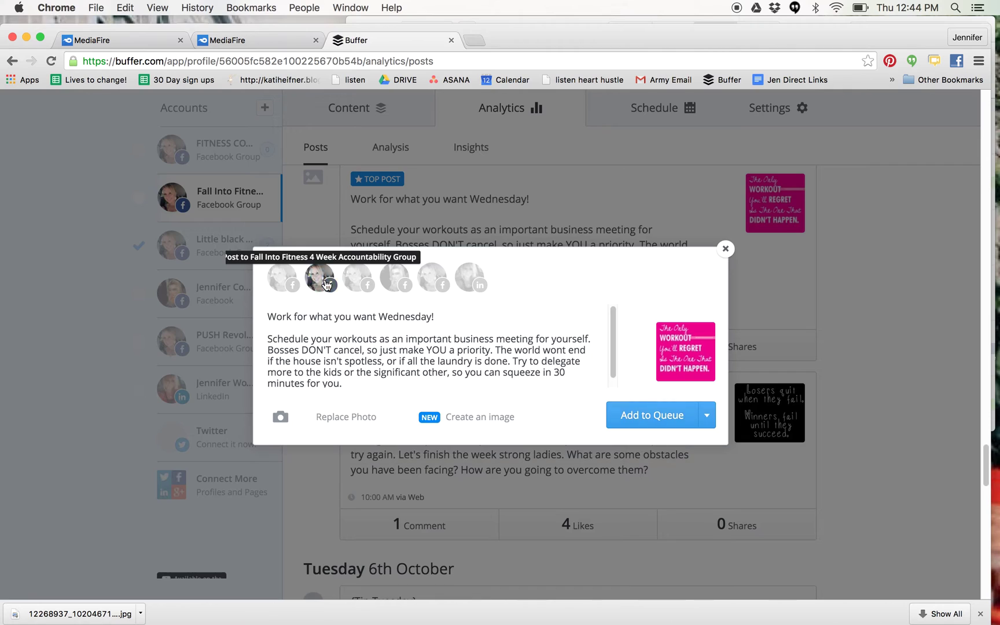
{"action": "left_click", "coordinate": [363, 287]}
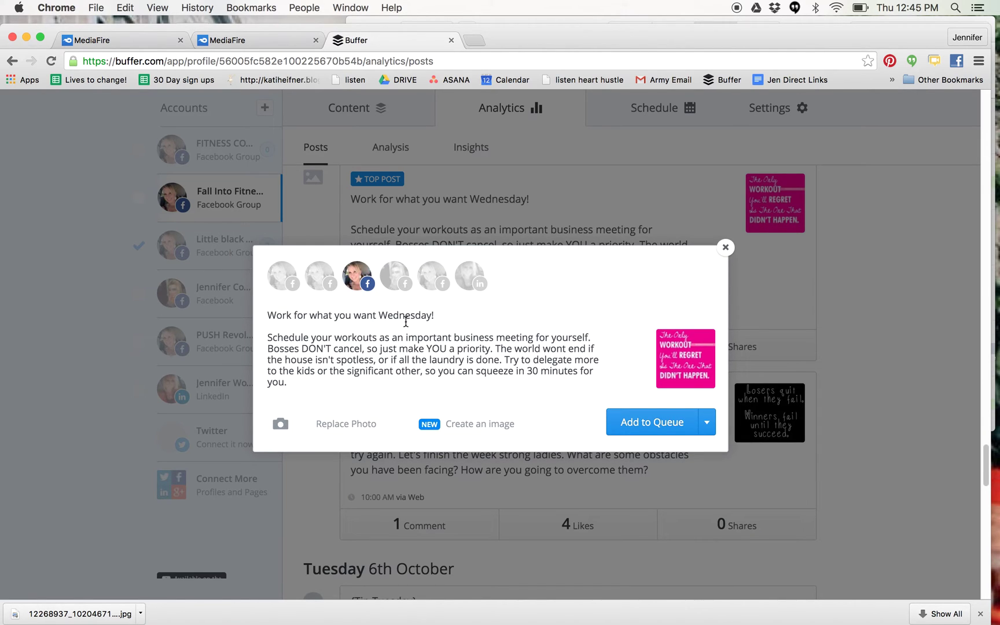
Step: Use Schedule Post to set the date to 25 November 2015 and the time to 07:30 PM, then confirm
{"action": "left_click", "coordinate": [704, 429]}
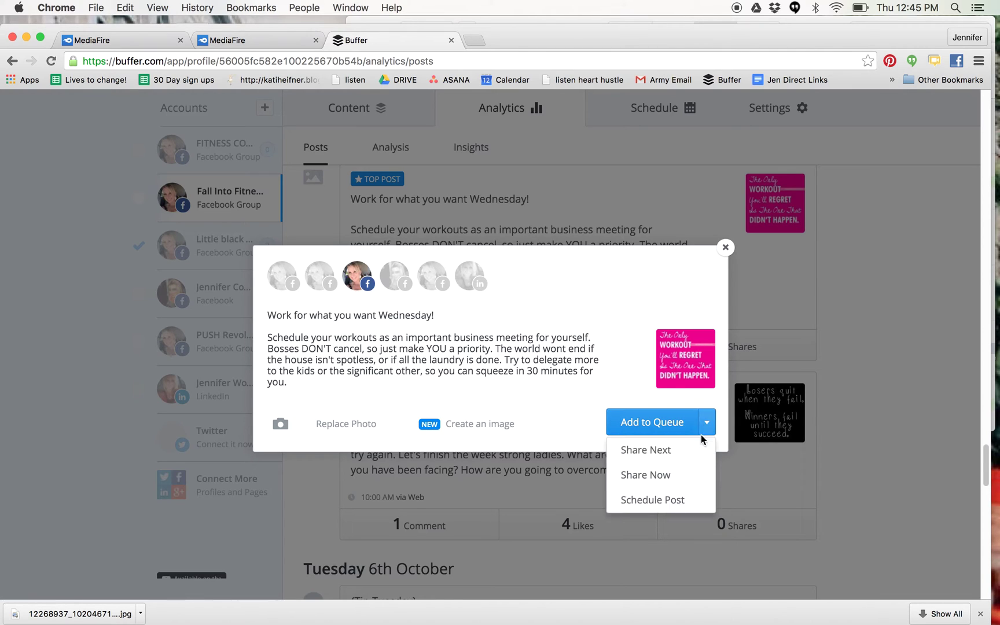
{"action": "left_click", "coordinate": [666, 508]}
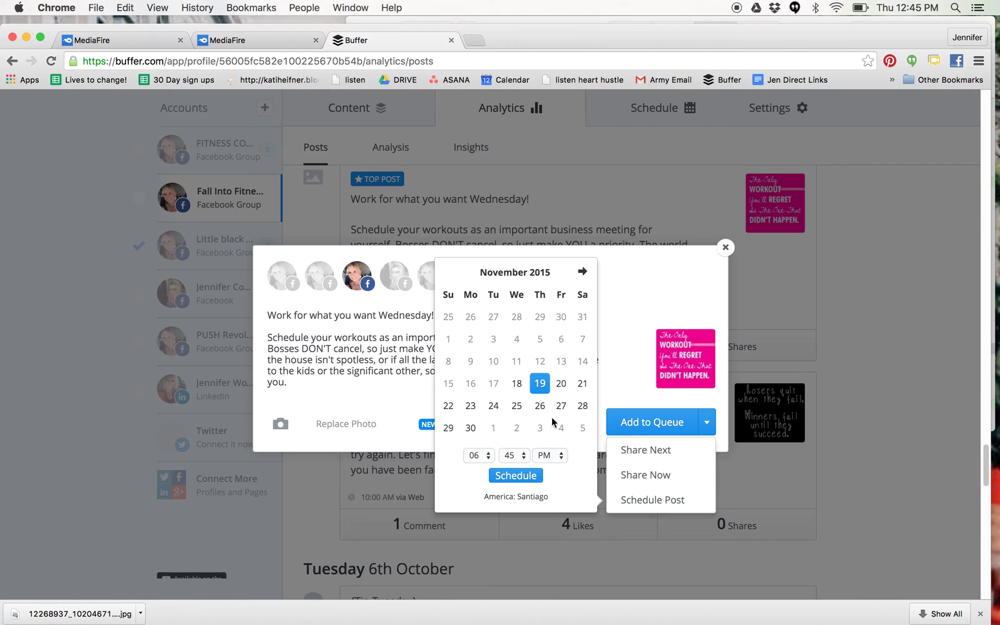
{"action": "left_click", "coordinate": [517, 406]}
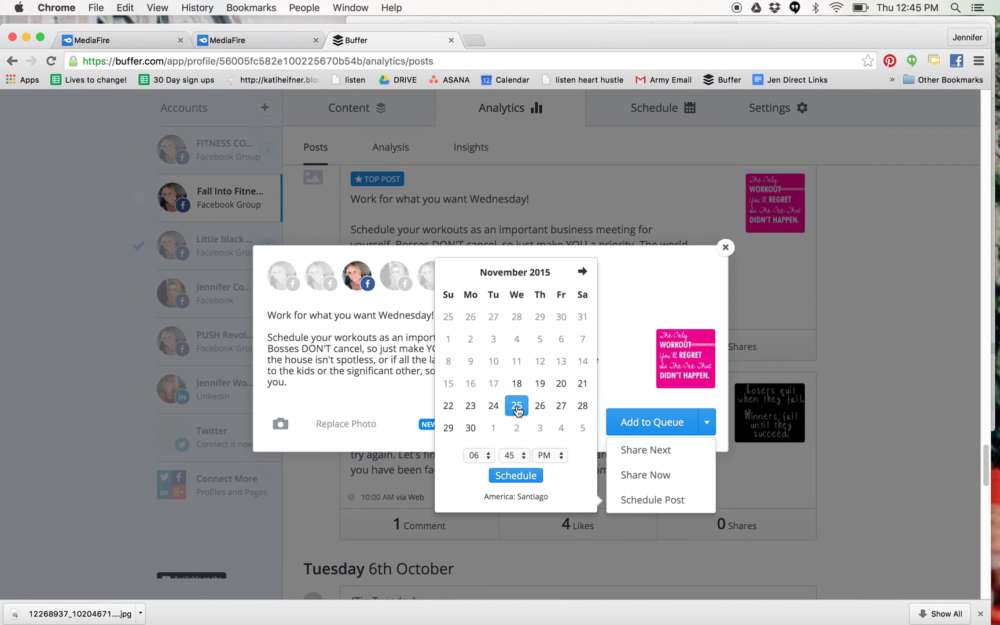
{"action": "left_click", "coordinate": [490, 456]}
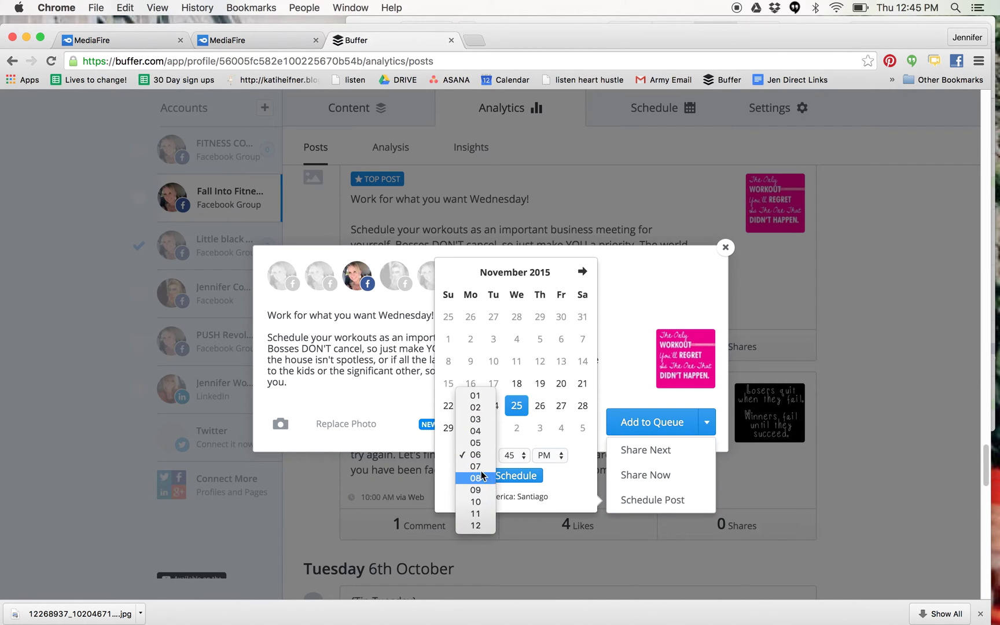
{"action": "left_click", "coordinate": [474, 466]}
{"action": "left_click", "coordinate": [515, 455]}
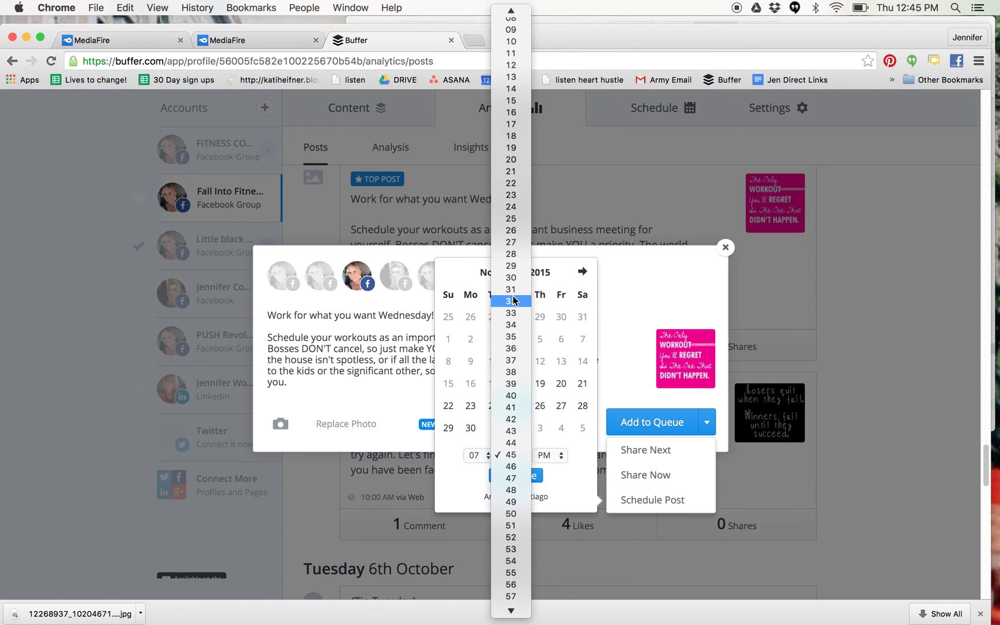
{"action": "left_click", "coordinate": [510, 277]}
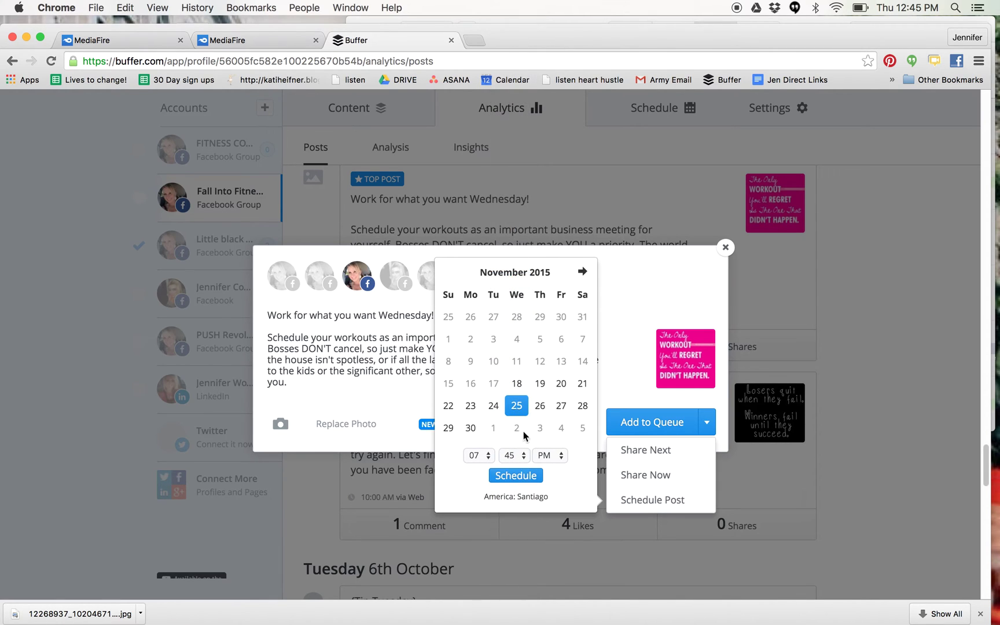
{"action": "left_click", "coordinate": [523, 477]}
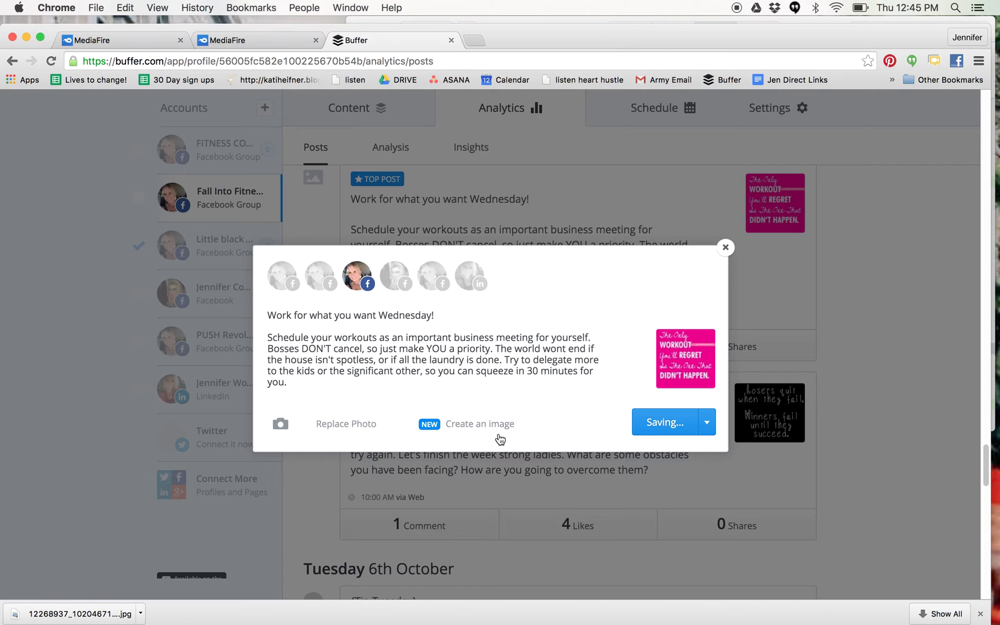